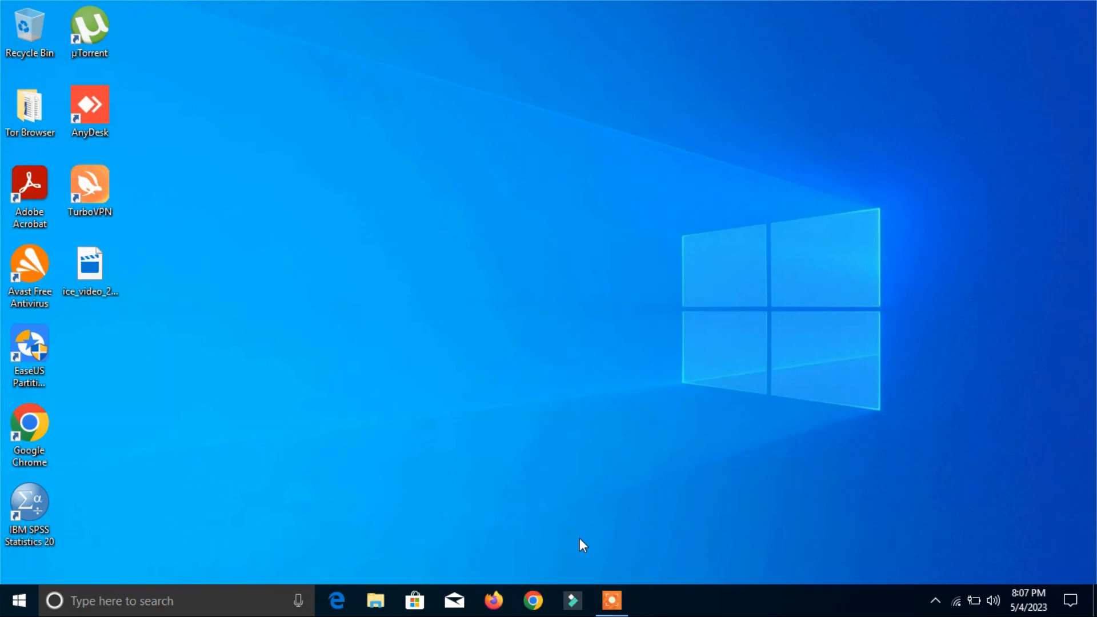
Step: Open Google Chrome and search Google for "qt creator download"
click(540, 601)
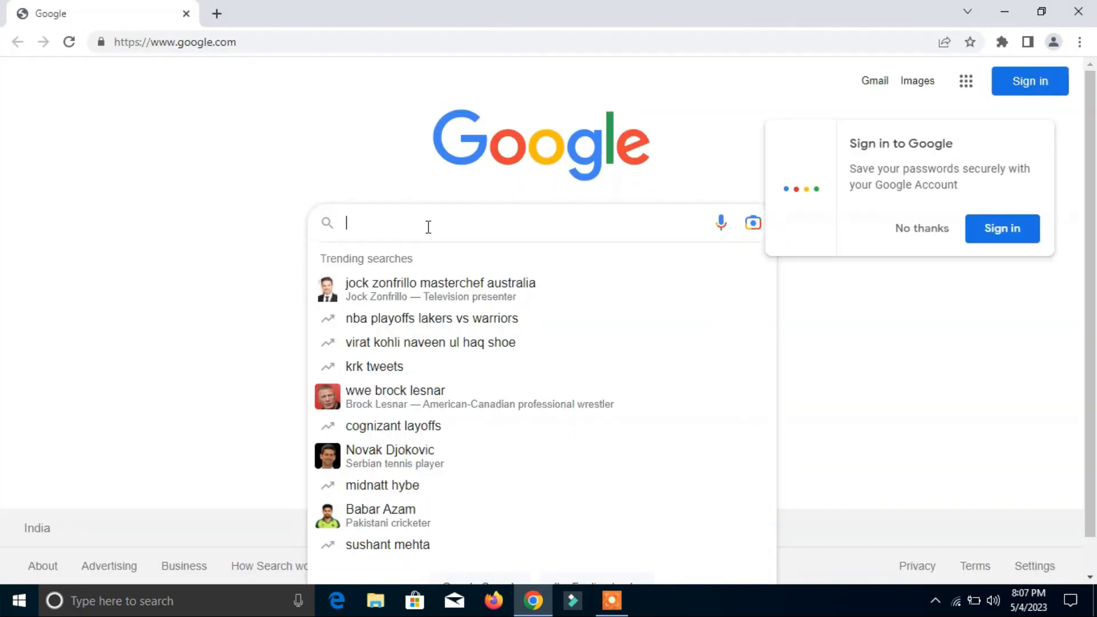
text(q)
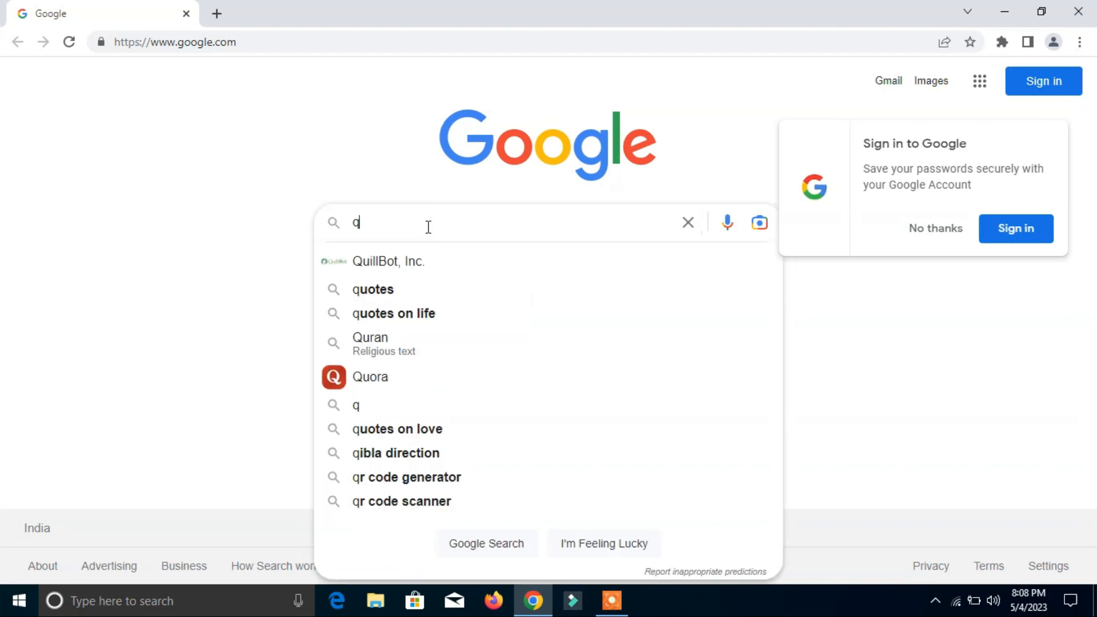
text(t crea)
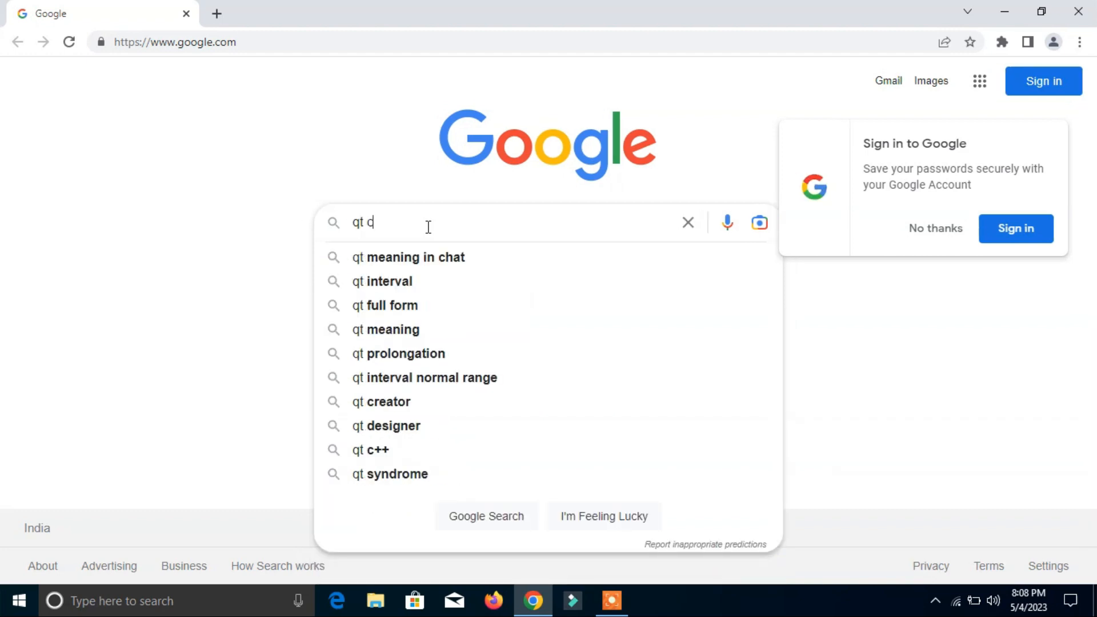
key(Down)
key(Down)
key(Return)
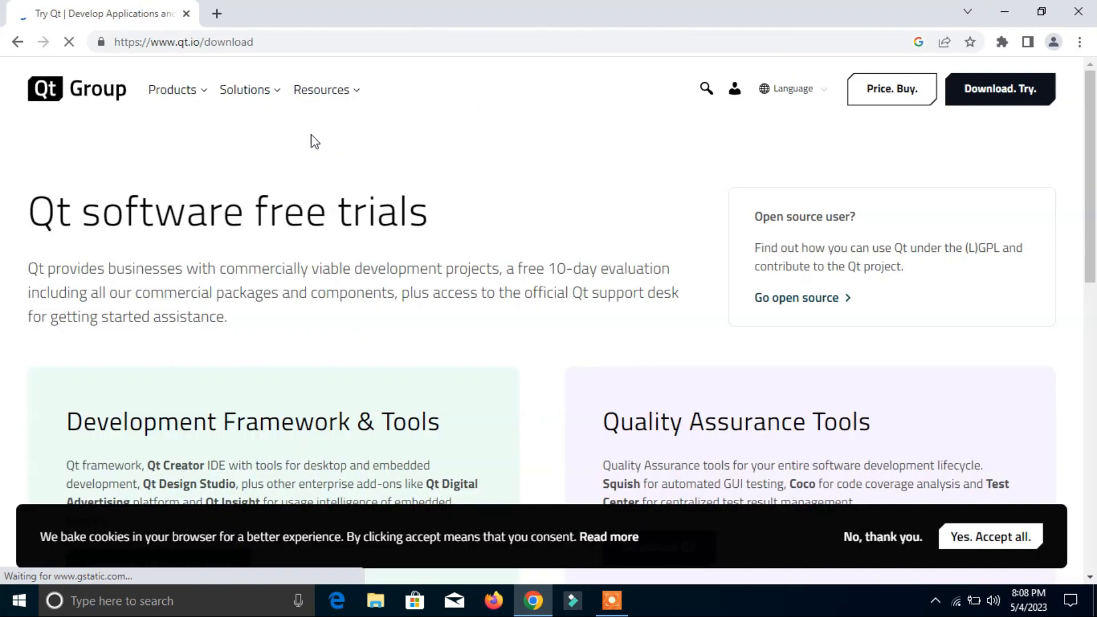
Step: Open the Qt Development tools product page on the Qt site and go to its Qt download page
mouse_move(183, 107)
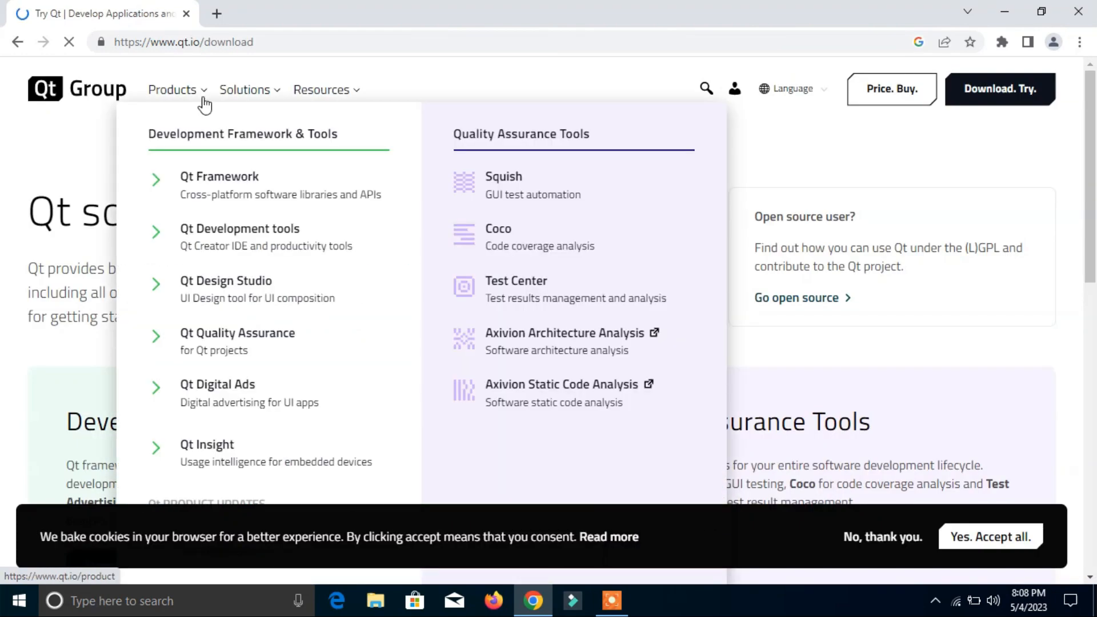
click(256, 232)
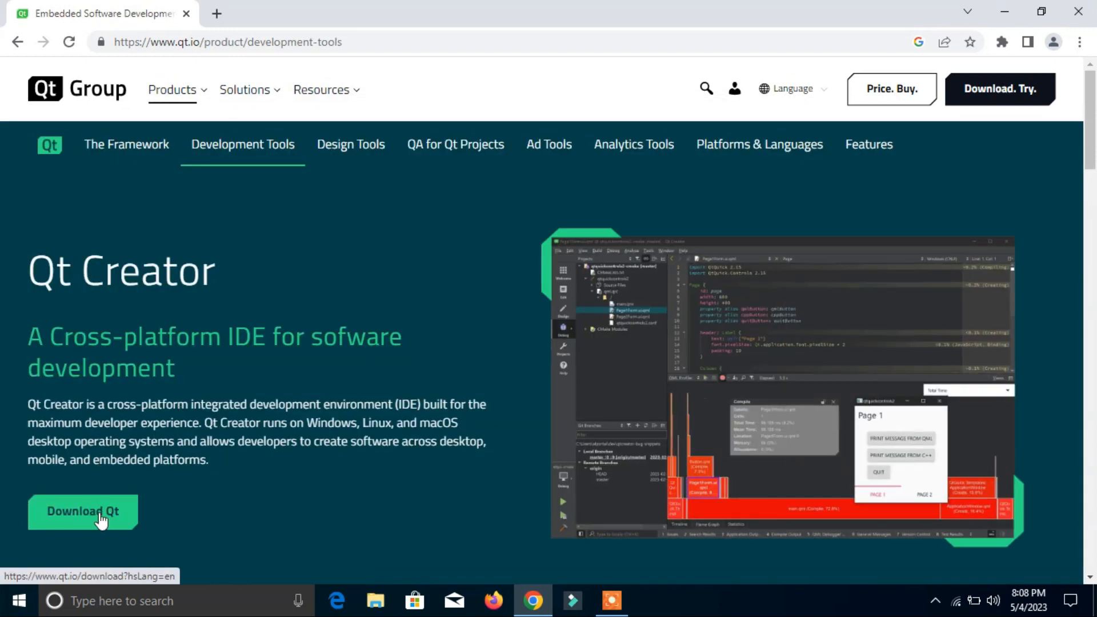
click(100, 515)
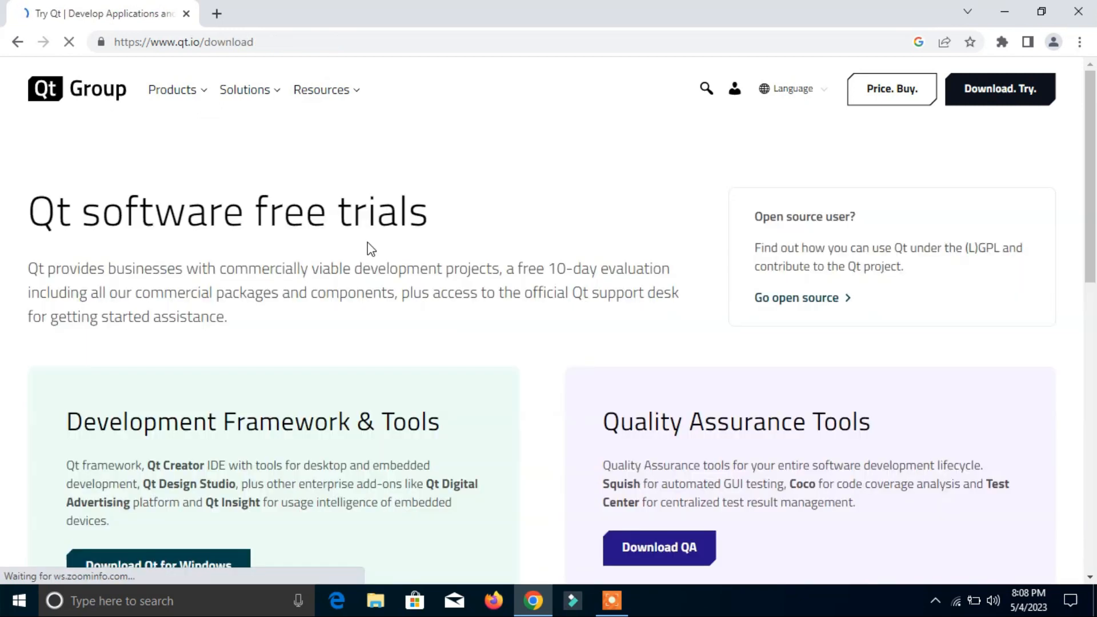
Step: Go to the open source download page and download the Qt Online Installer for Windows
click(812, 297)
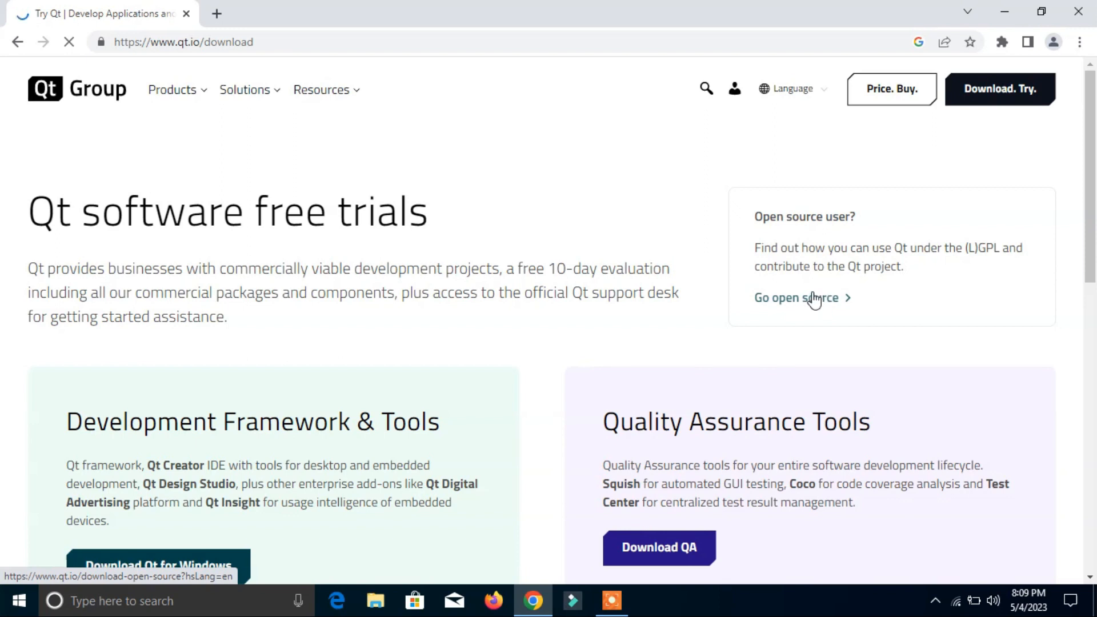
drag(1096, 117, 1093, 359)
scroll(960, 372, down, 10)
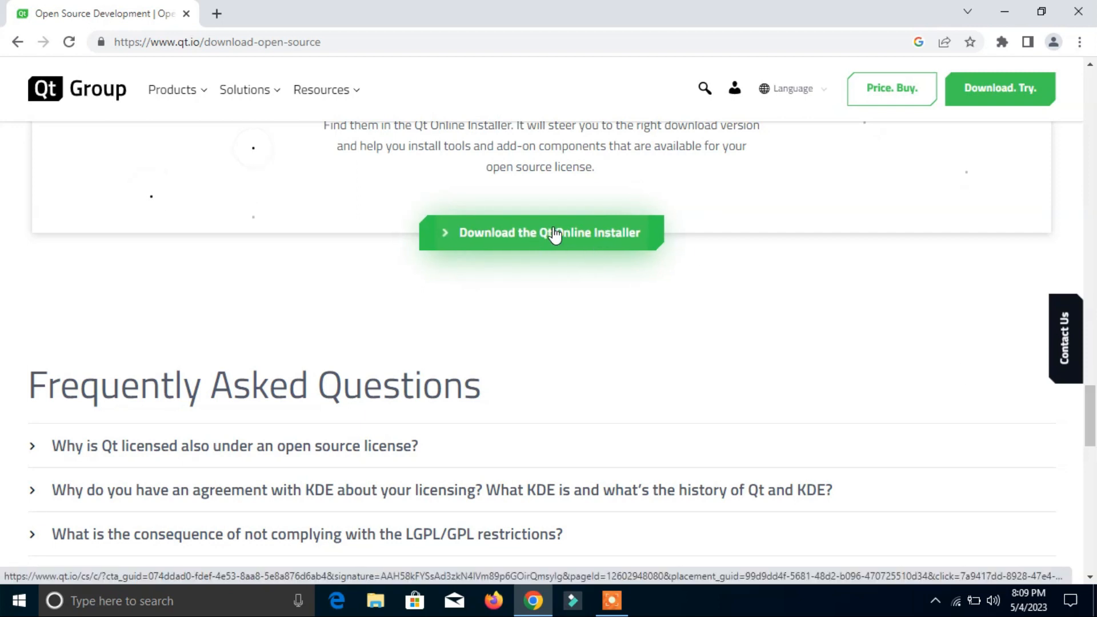
click(551, 235)
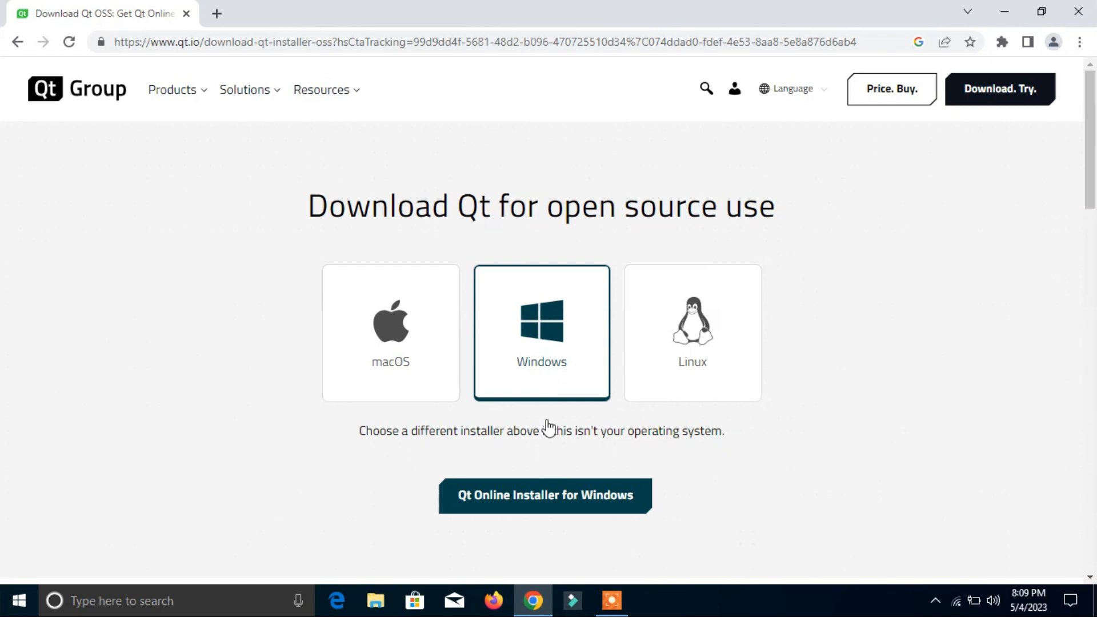
click(547, 502)
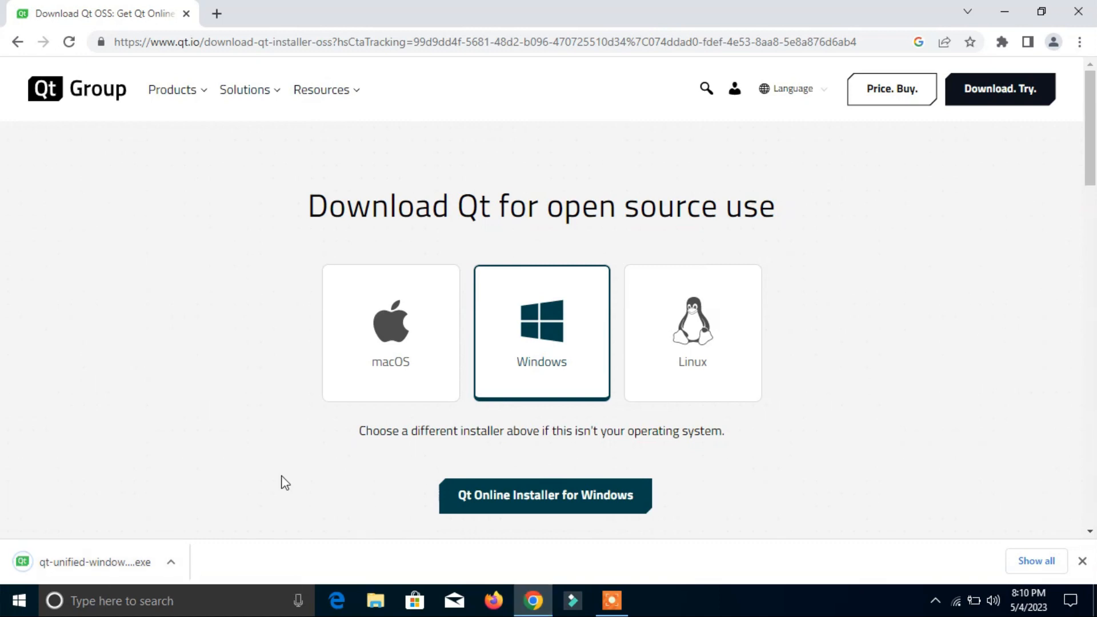
Step: Run the downloaded Qt online installer, look at the account sign-up form and return to the login form
click(104, 566)
click(629, 320)
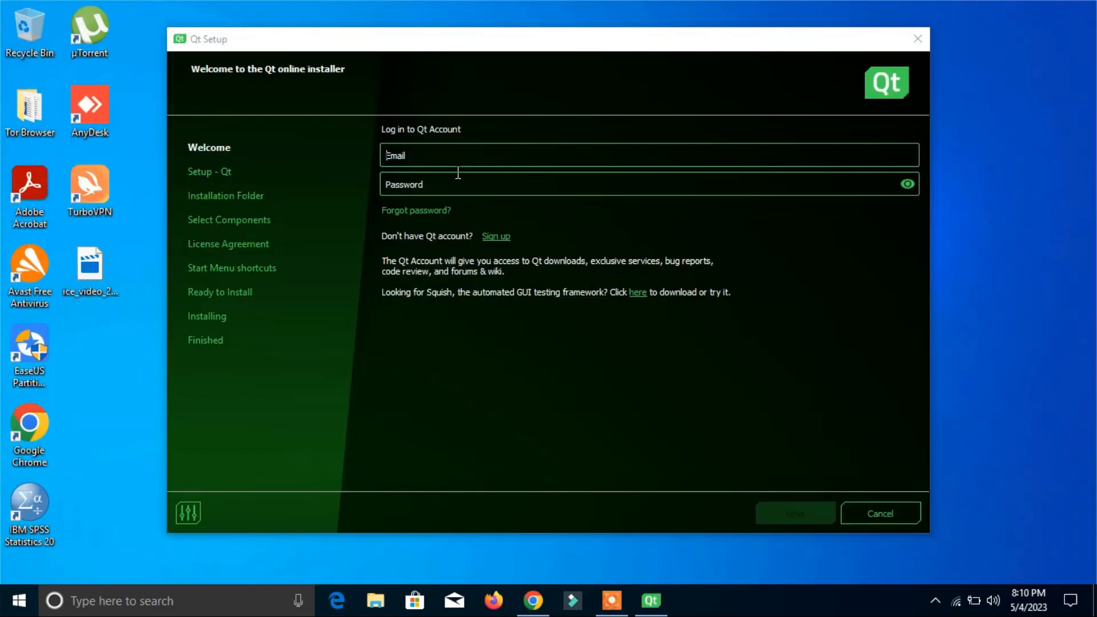
click(507, 237)
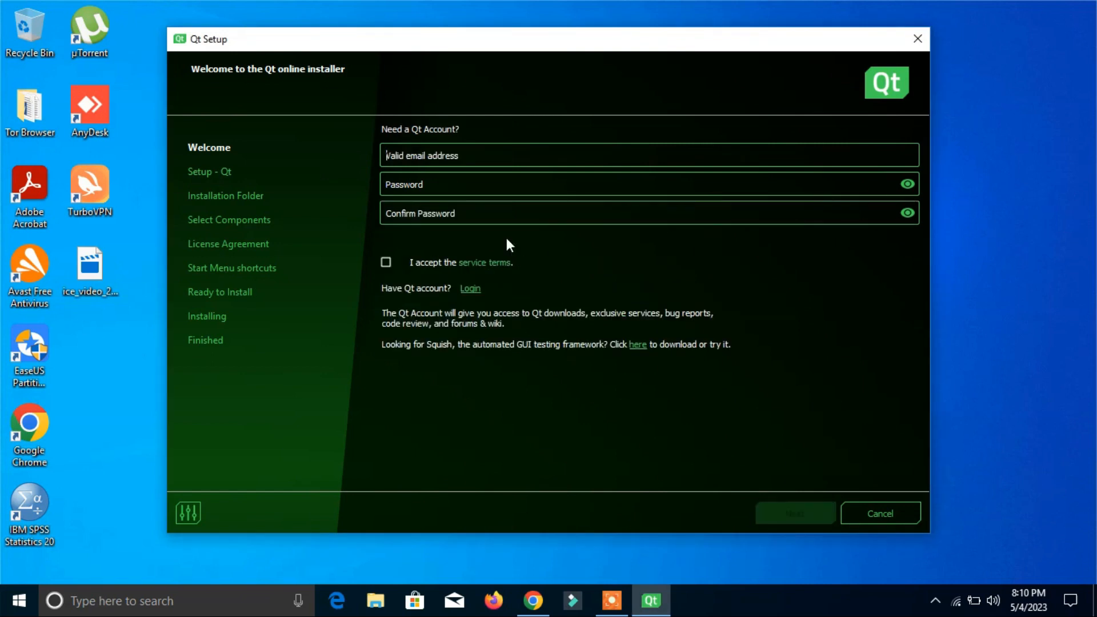
click(473, 290)
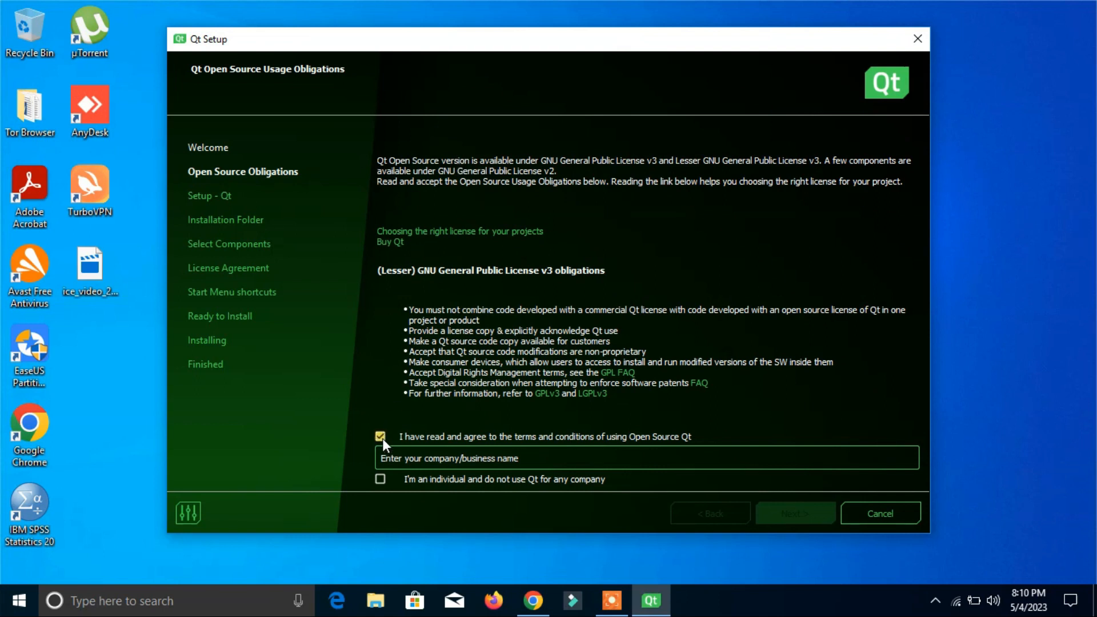
Step: Declare individual, non-company use of open source Qt and proceed through setup with pseudonymous usage statistics enabled
click(380, 479)
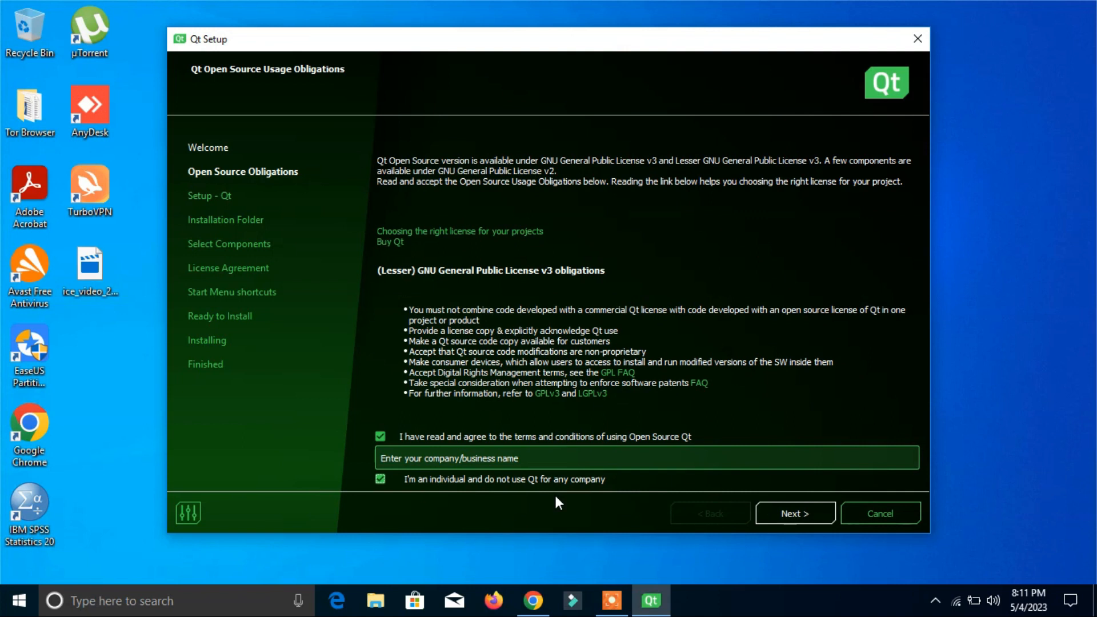
click(796, 509)
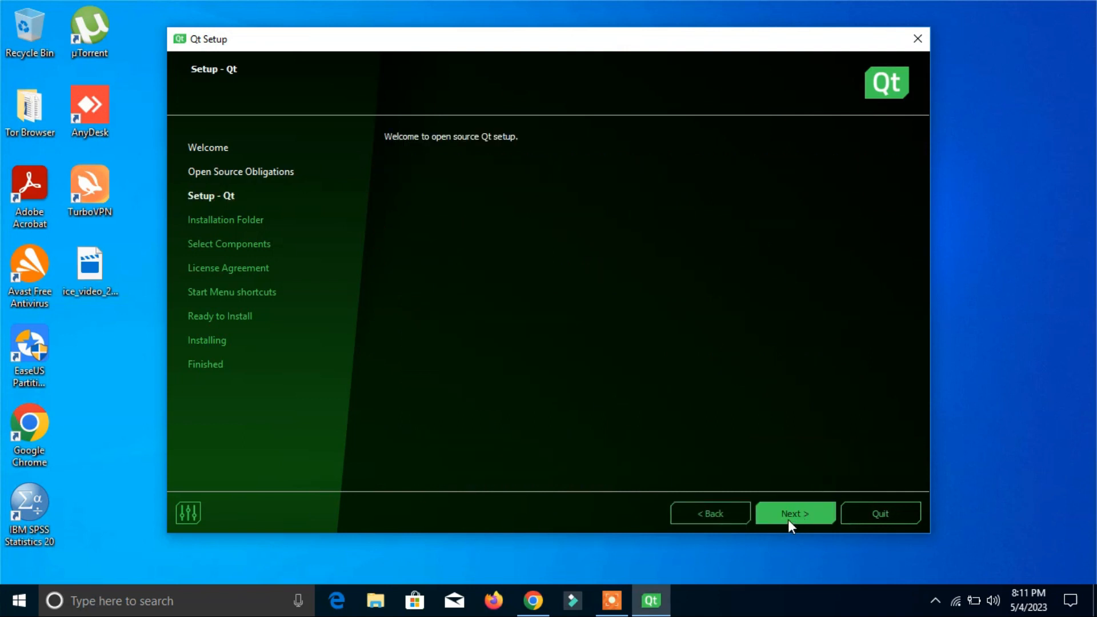
click(791, 517)
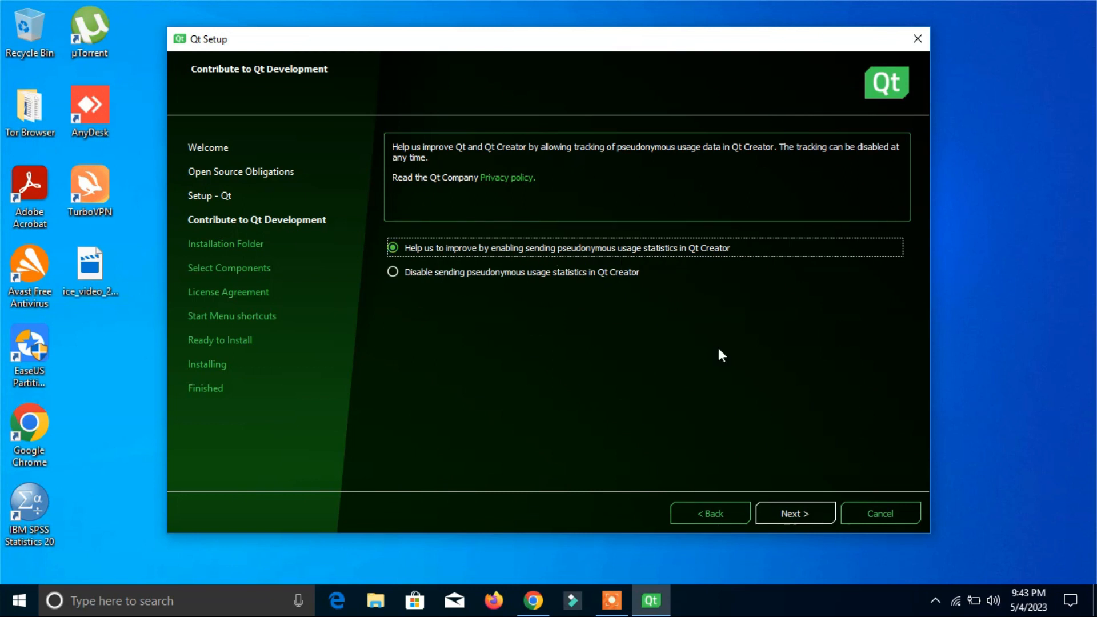
click(797, 509)
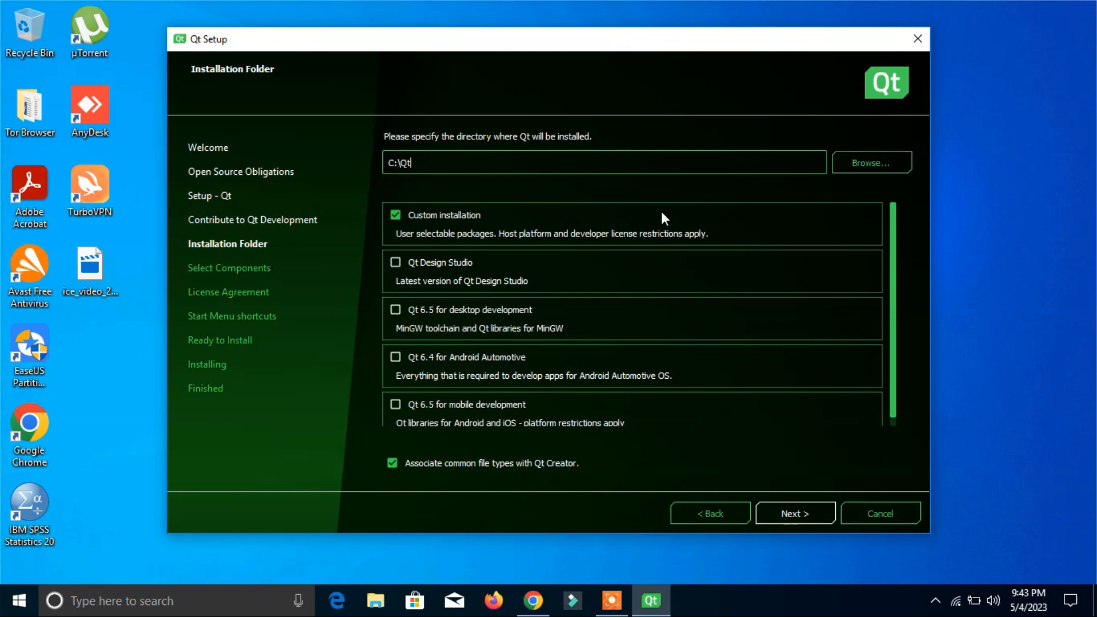
Step: Select Qt Design Studio and Qt 6.5 for desktop development for installation in C:\Qt
click(396, 262)
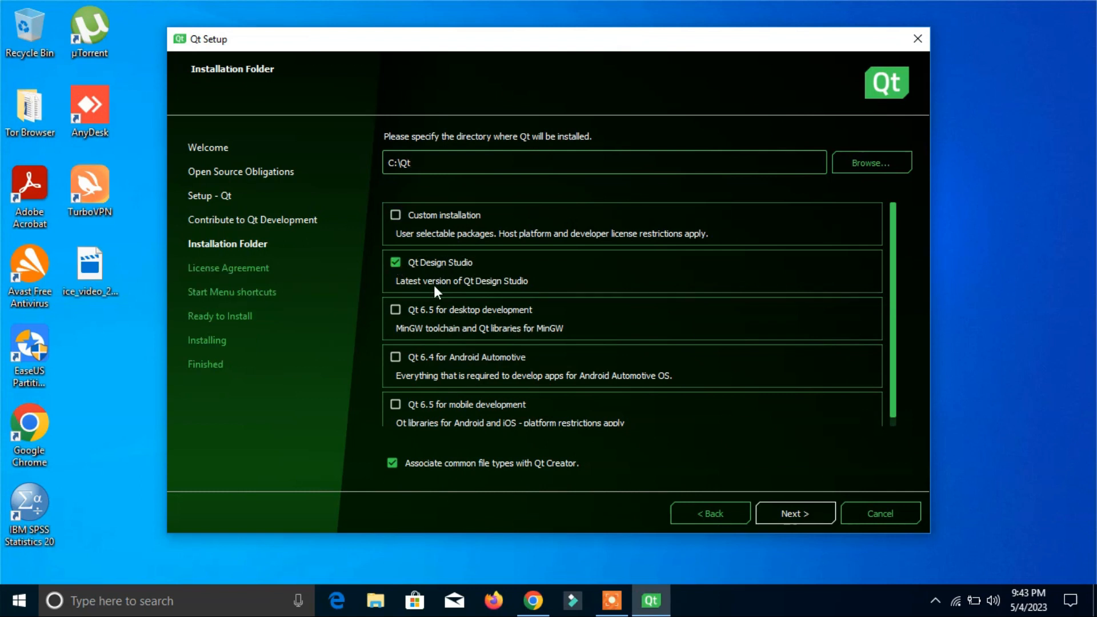
click(399, 309)
click(781, 510)
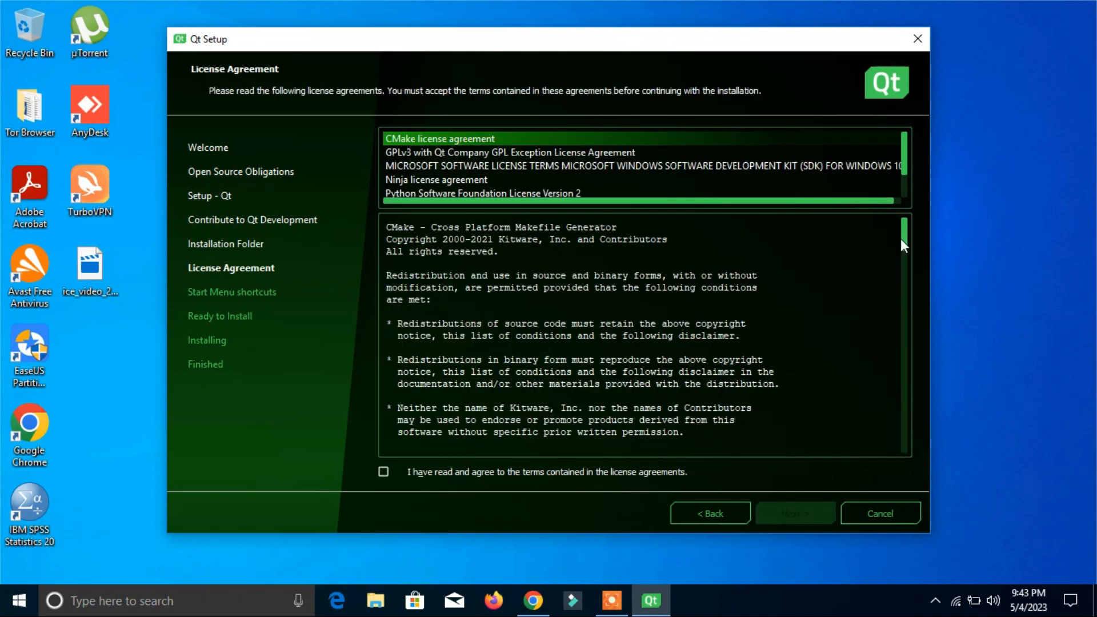
Step: Accept the license agreements, keep Qt as the Start Menu folder and start the installation
mouse_move(904, 239)
mouse_down()
mouse_move(910, 290)
mouse_move(907, 235)
mouse_up()
click(383, 472)
click(806, 512)
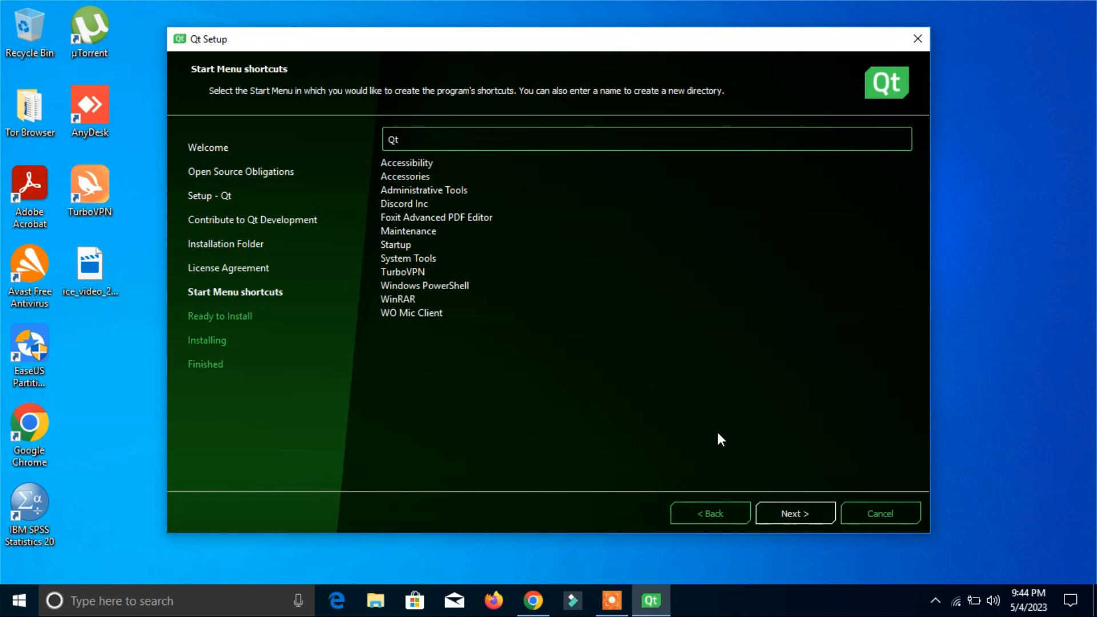
click(792, 512)
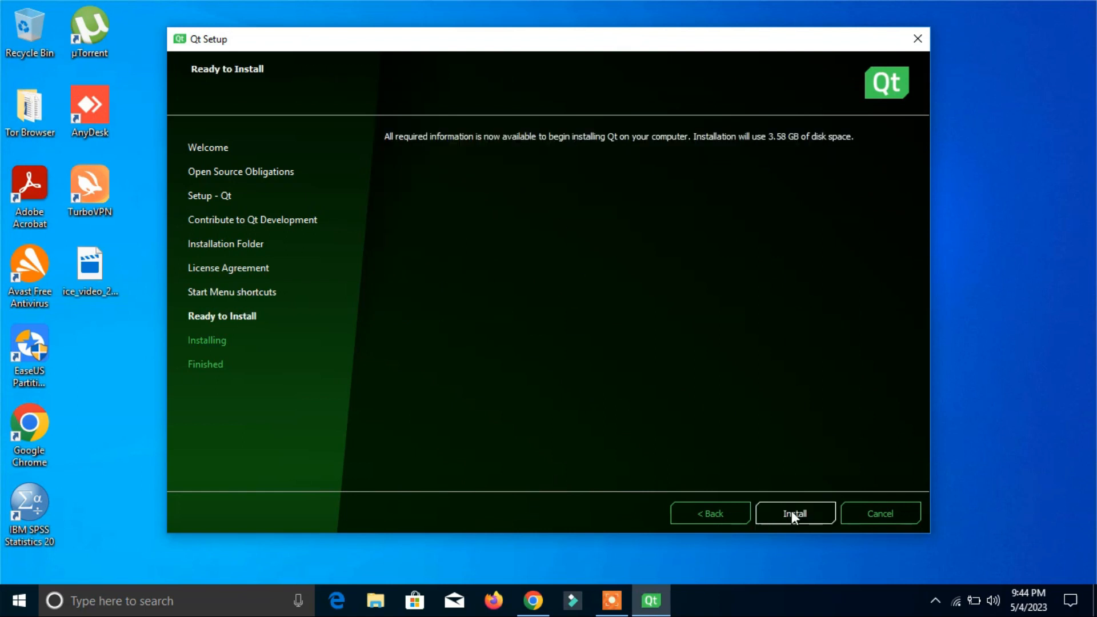
click(793, 515)
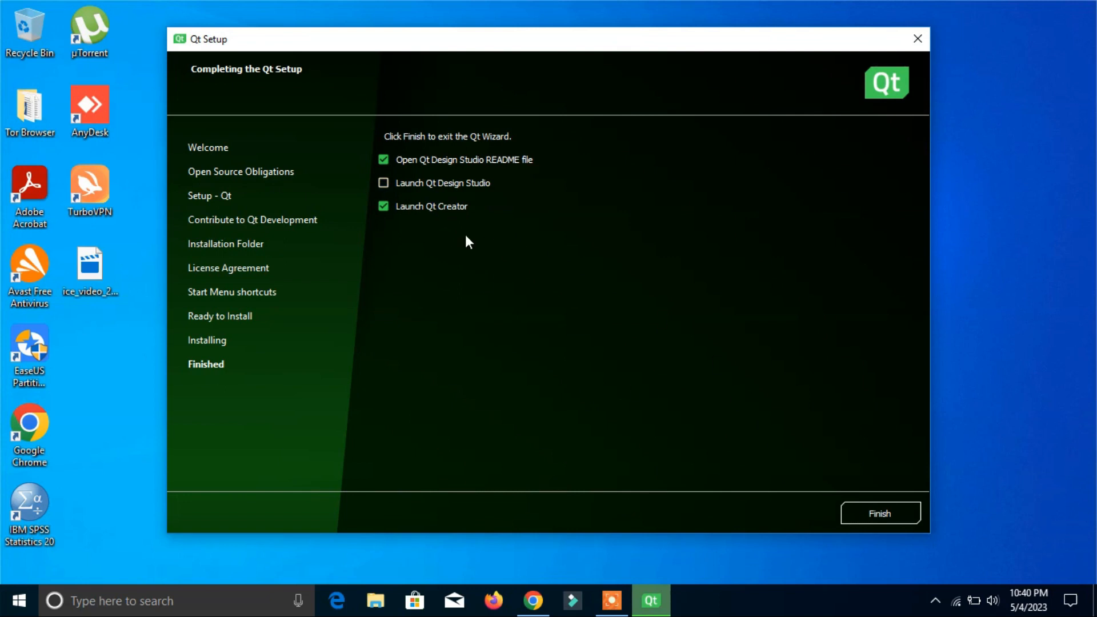
Step: Finish the Qt setup and launch Qt Creator 10.0.0 (Community) without disabling the ModelEditor plugin
click(885, 512)
key(super)
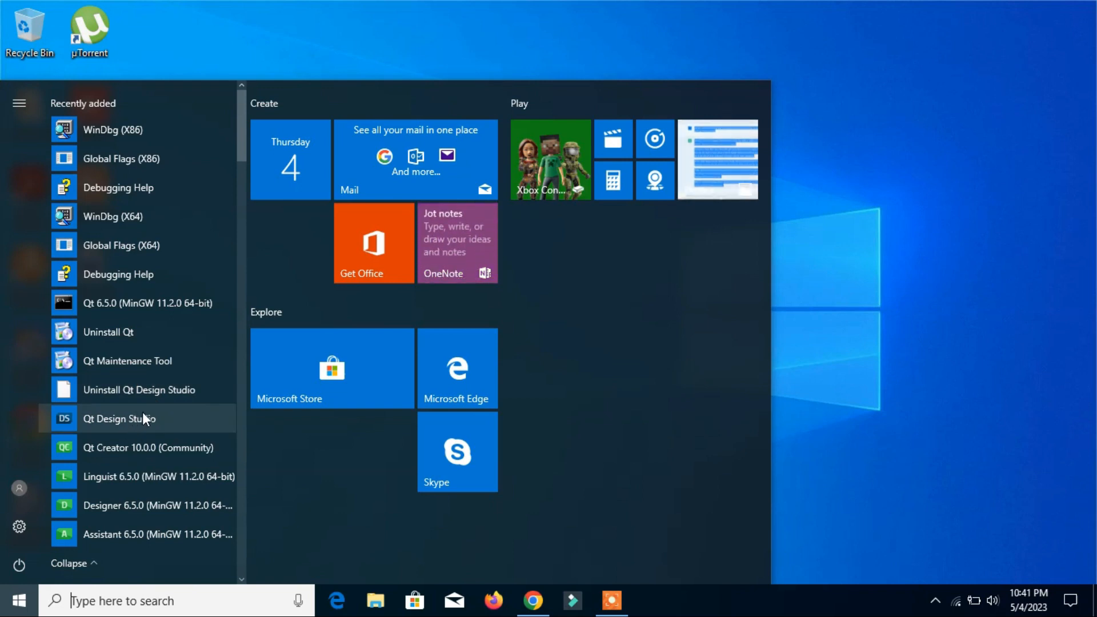
click(138, 450)
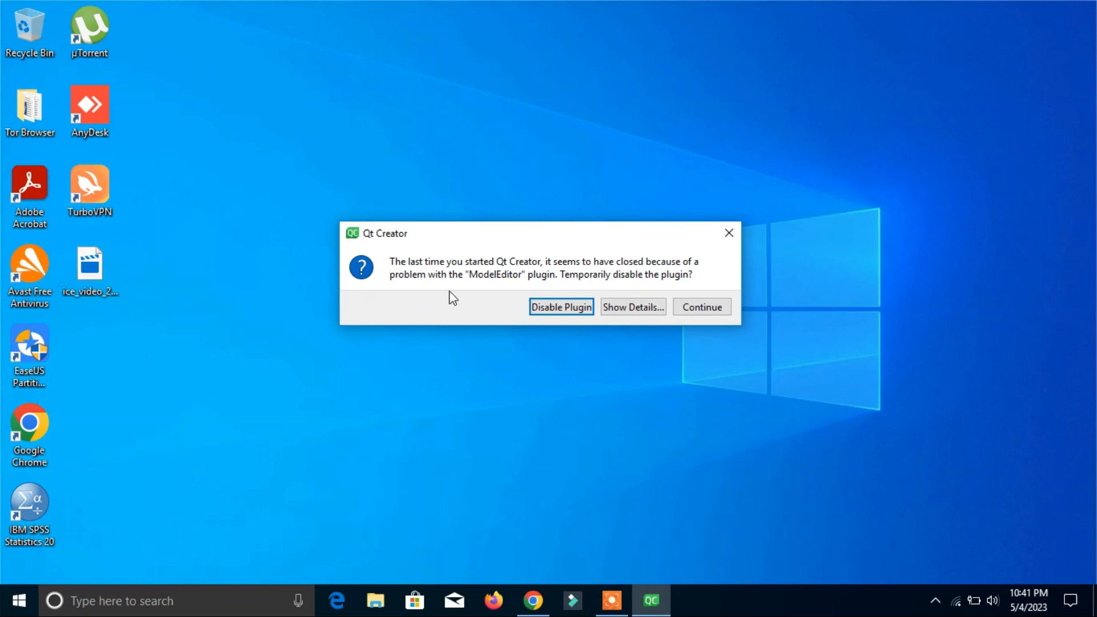
click(706, 307)
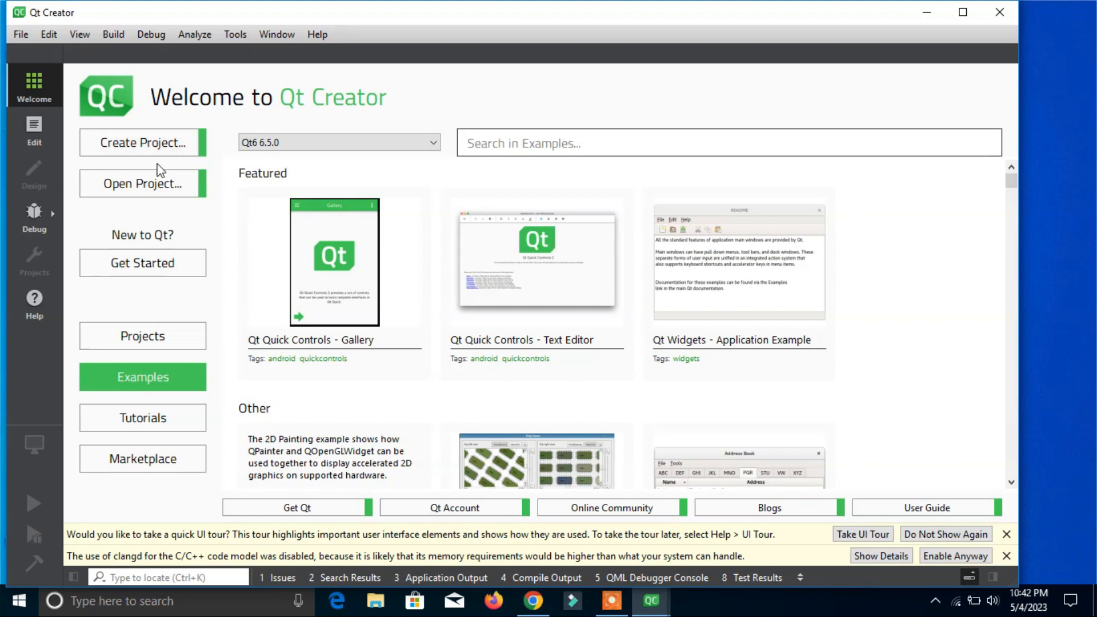
Step: Create a new project from the Qt Widgets Application template
click(131, 144)
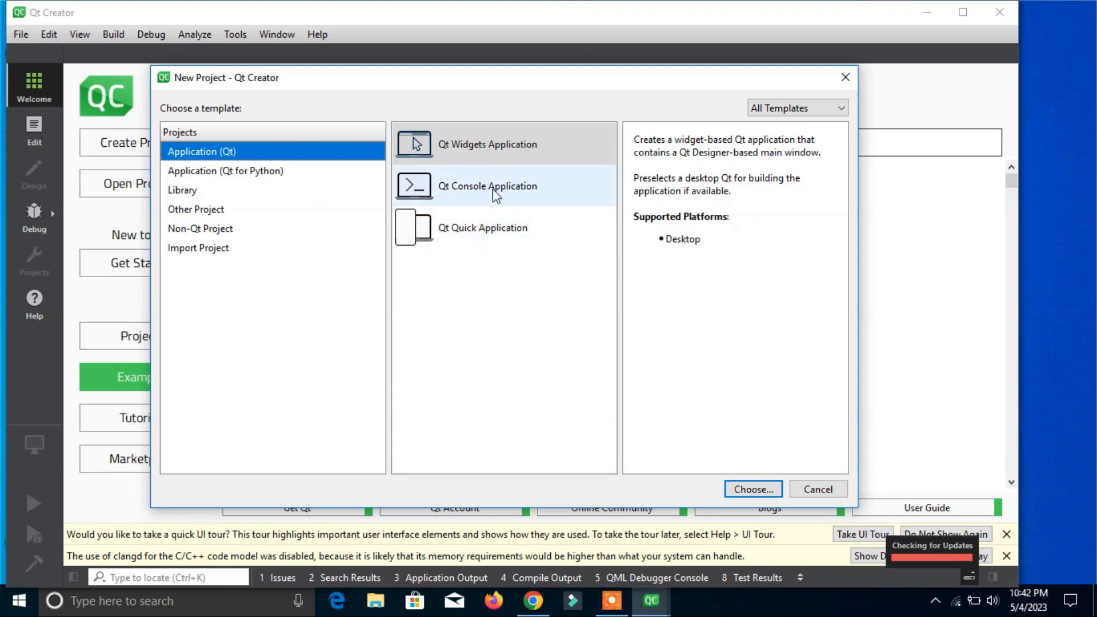
click(511, 153)
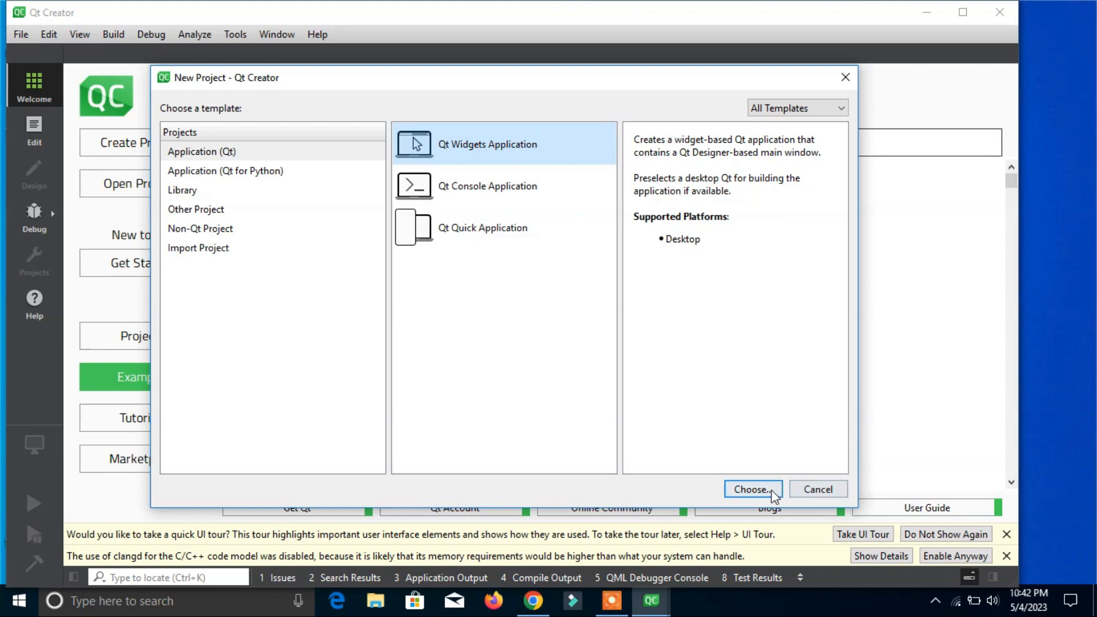
click(752, 489)
Step: Name the project MyFirstProject and keep the Documents folder as its location
click(425, 357)
double_click(425, 358)
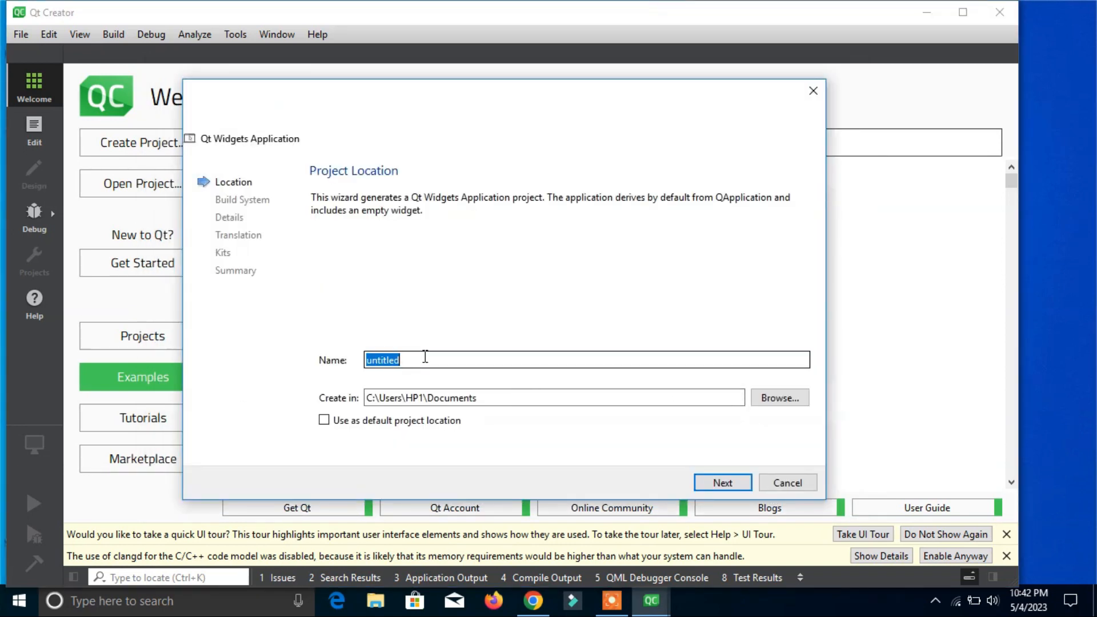
text(MyFirstProject)
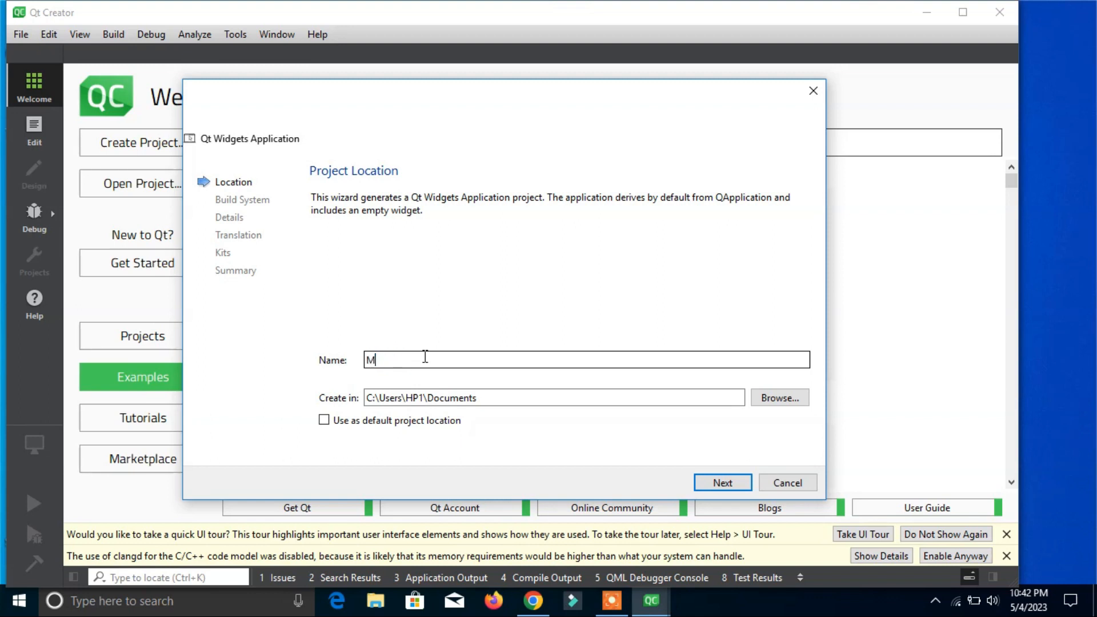
click(723, 484)
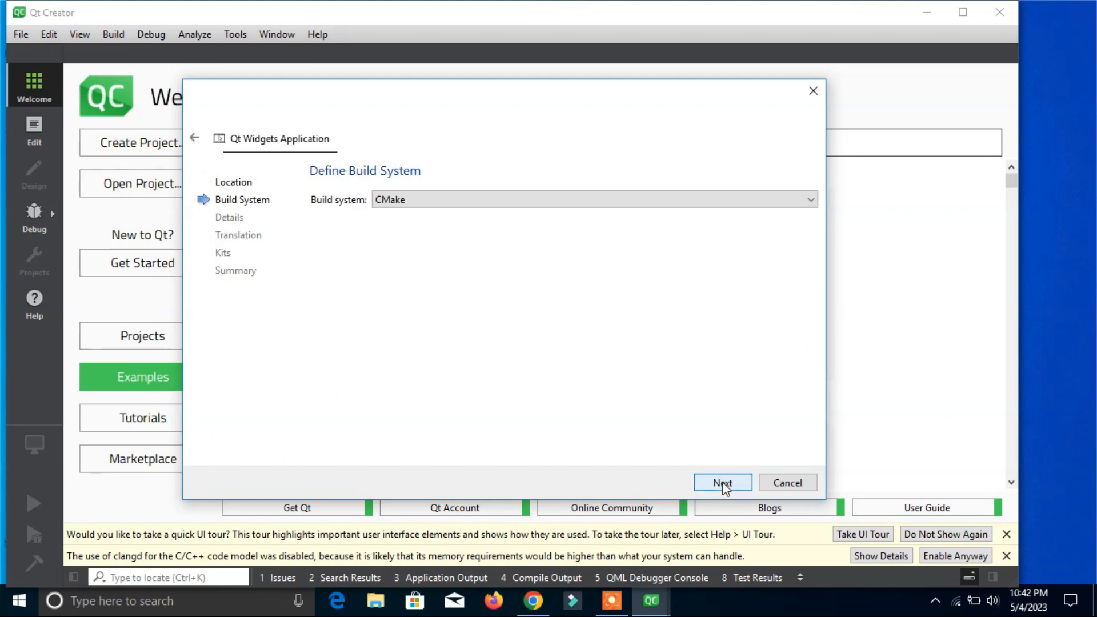
Step: Set the project's build system to qmake
click(430, 204)
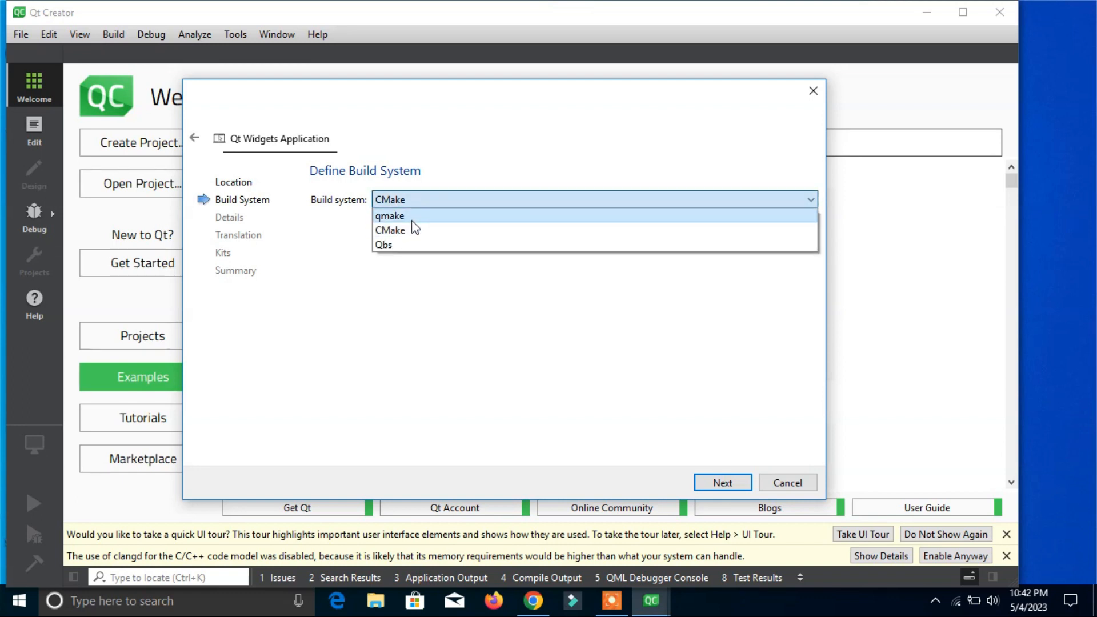
click(402, 217)
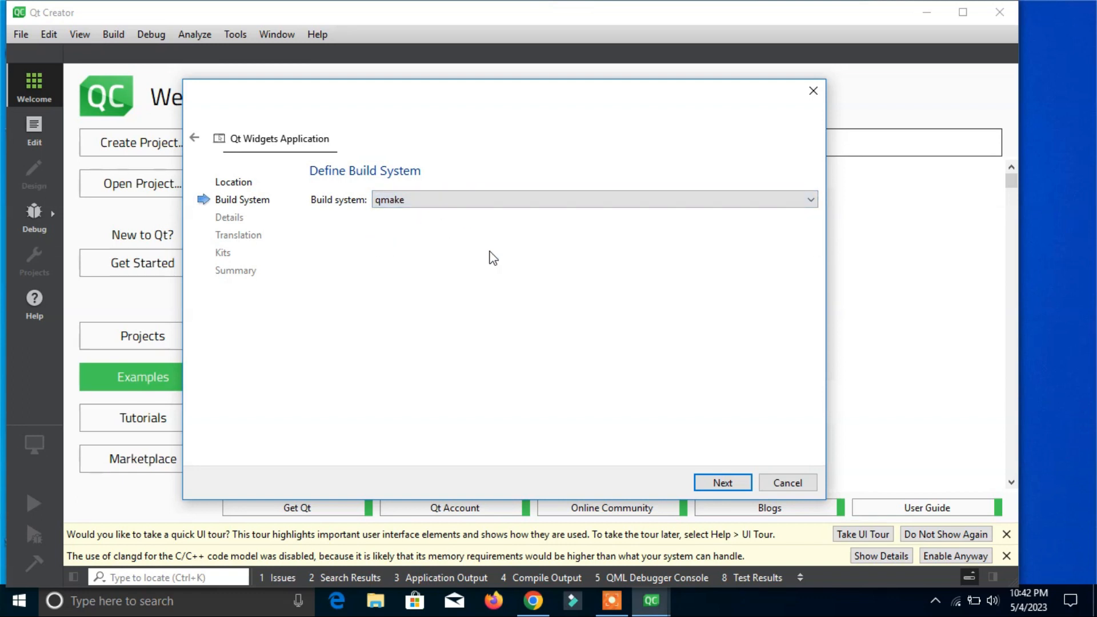
click(727, 486)
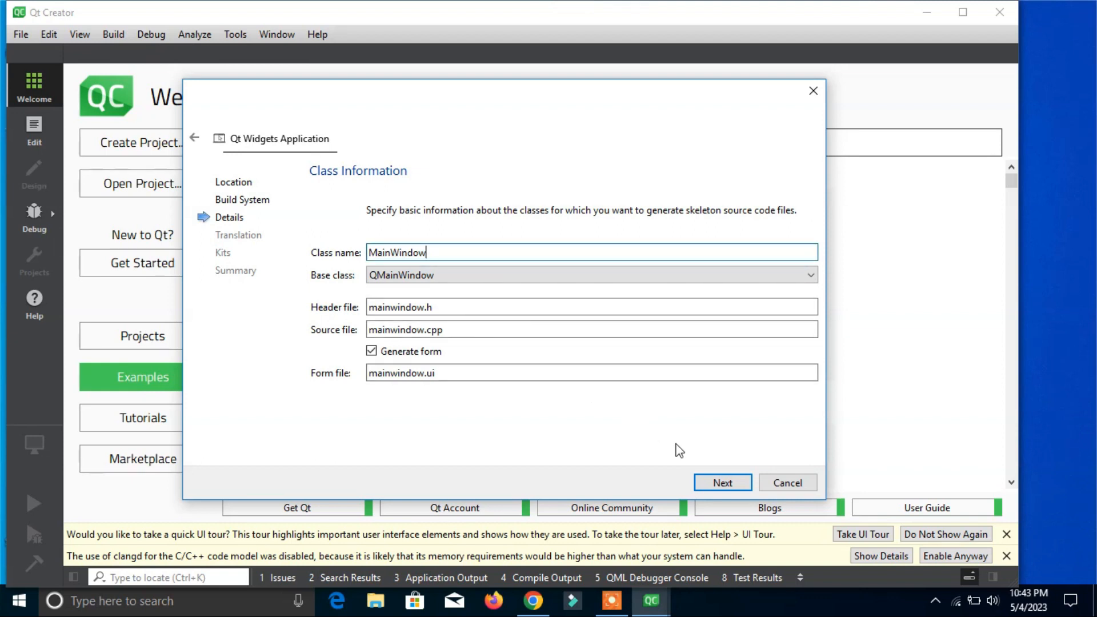
Step: Keep the default MainWindow class details and set the project's translation language to English (United Kingdom)
click(722, 483)
click(490, 234)
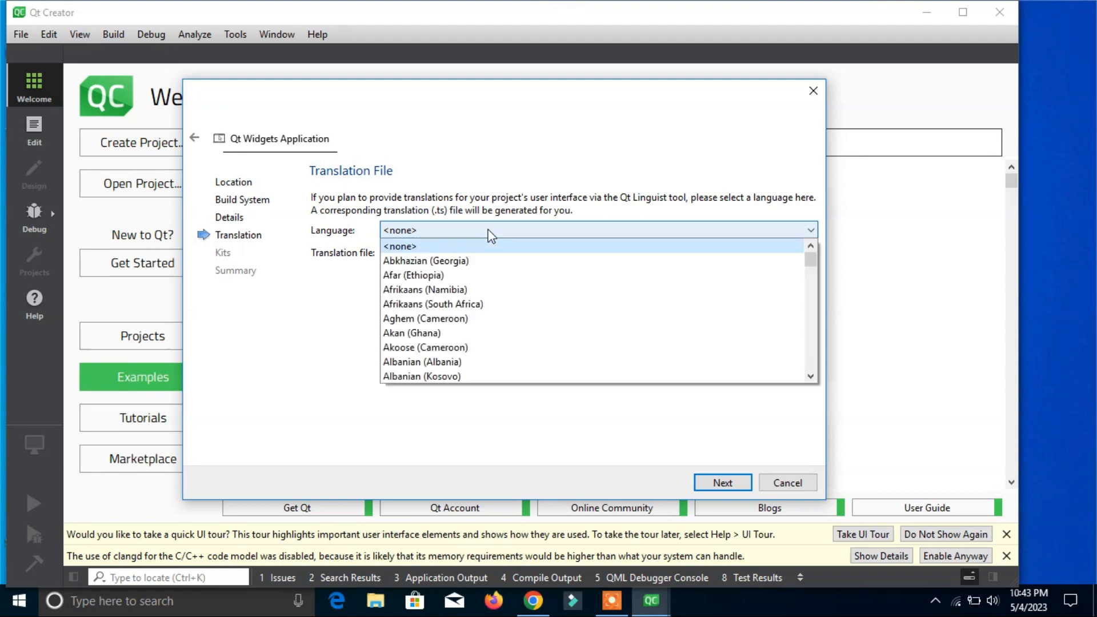
key(e)
drag(812, 279, 813, 299)
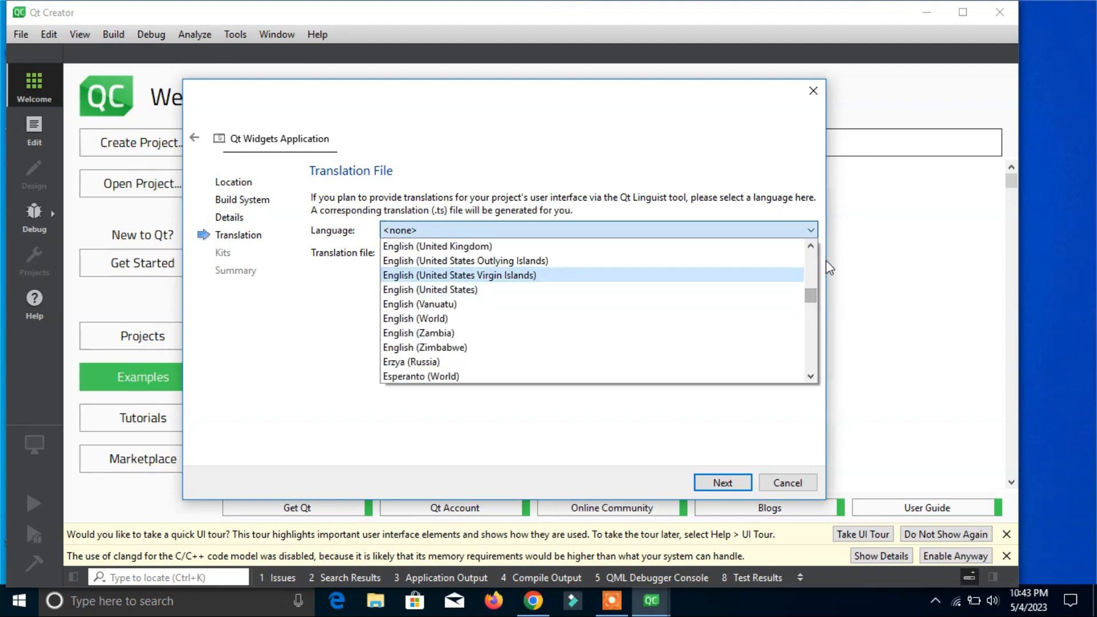
scroll(470, 264, up, 1)
click(470, 261)
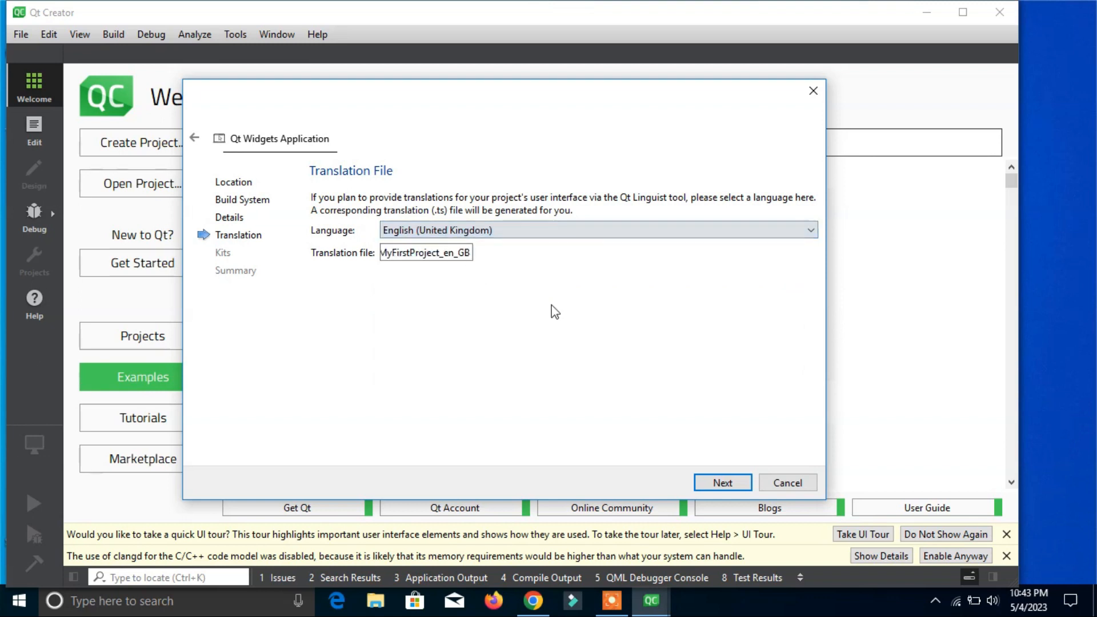
click(736, 486)
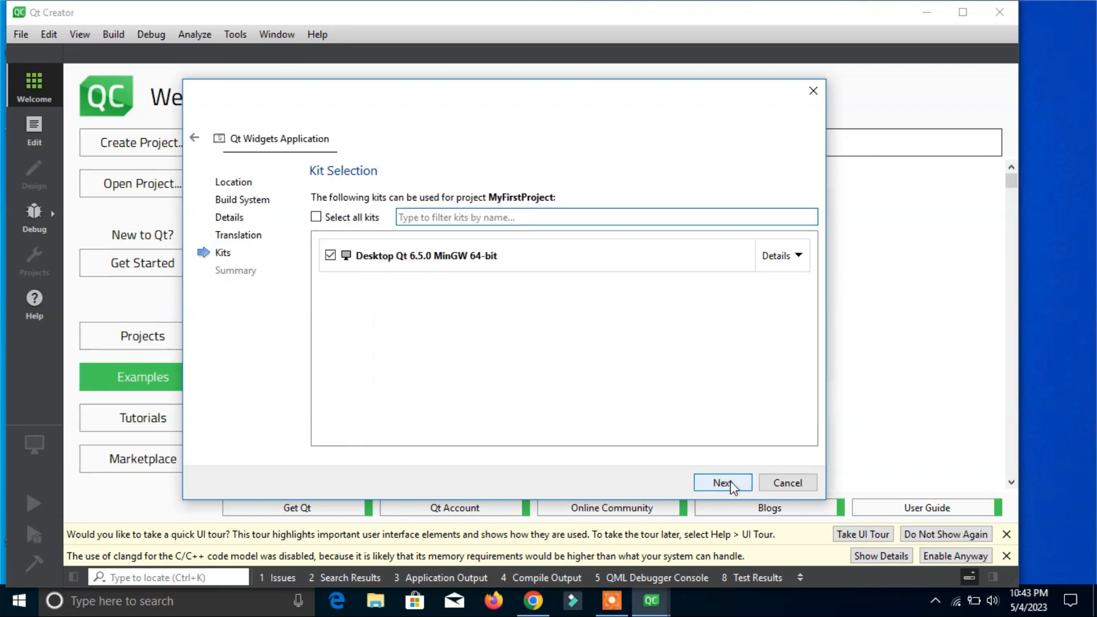
Step: Keep the Desktop Qt 6.5.0 MinGW 64-bit kit selected and finish creating the project
click(733, 489)
click(724, 483)
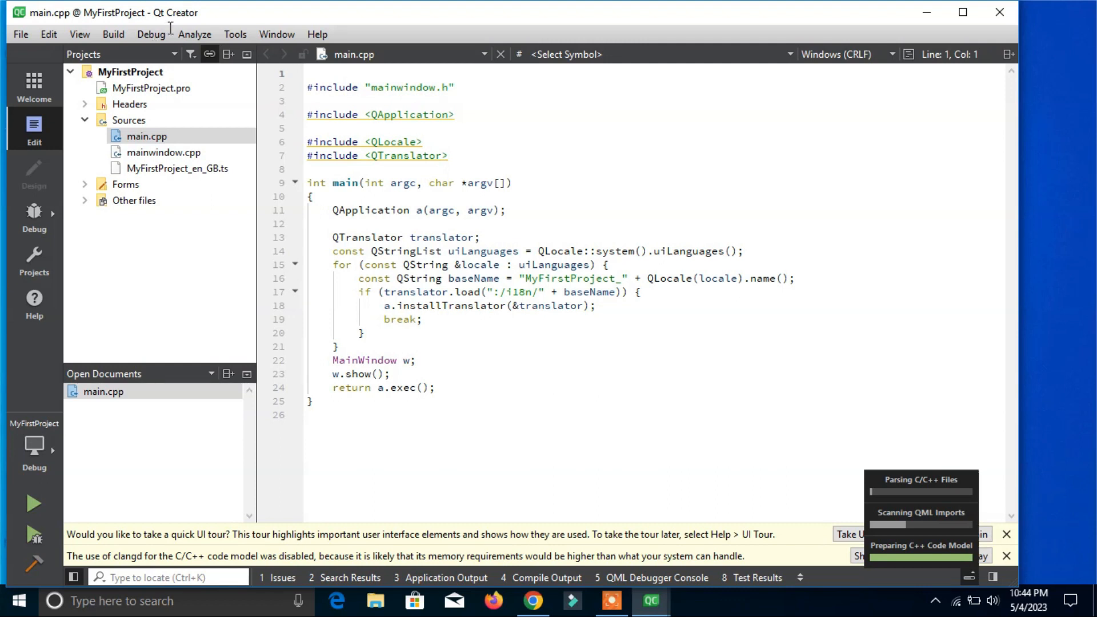
Step: Build and run the MyFirstProject application
click(113, 35)
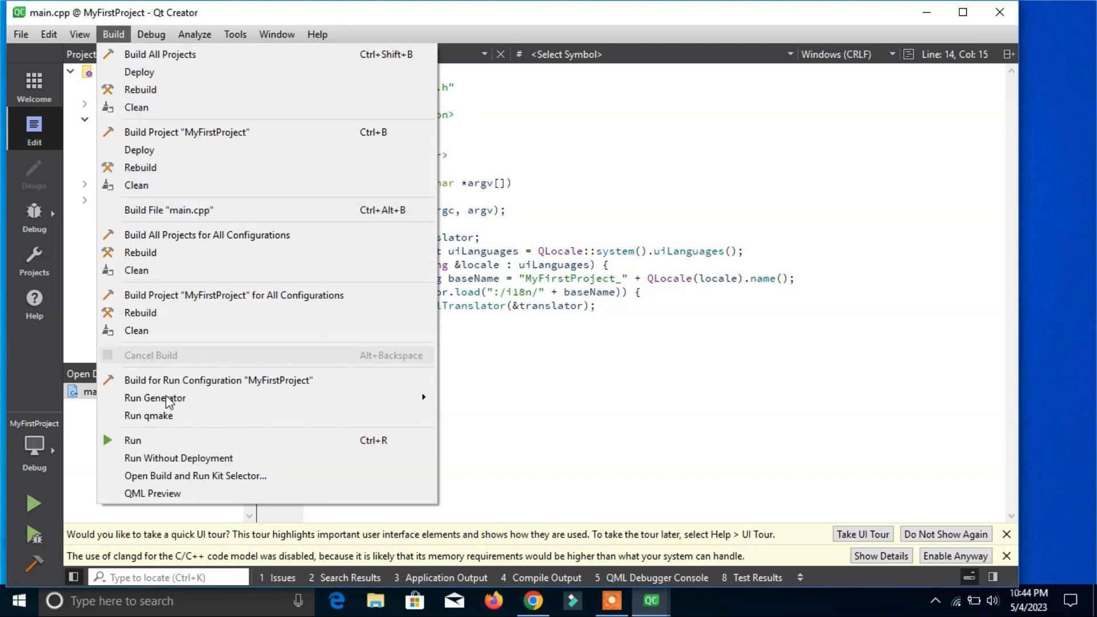
click(167, 441)
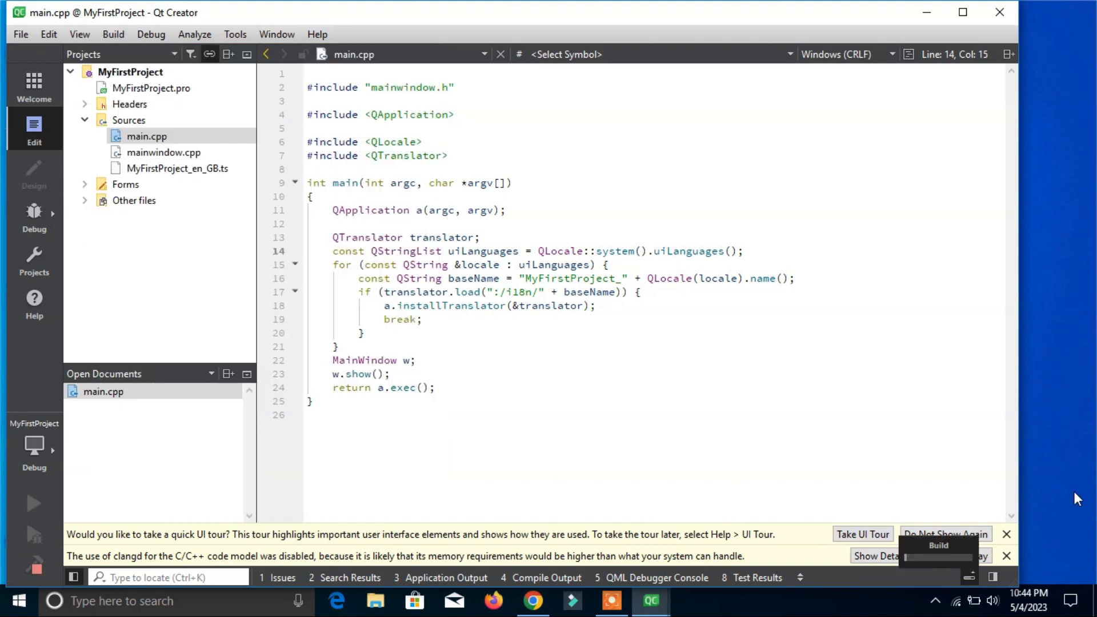